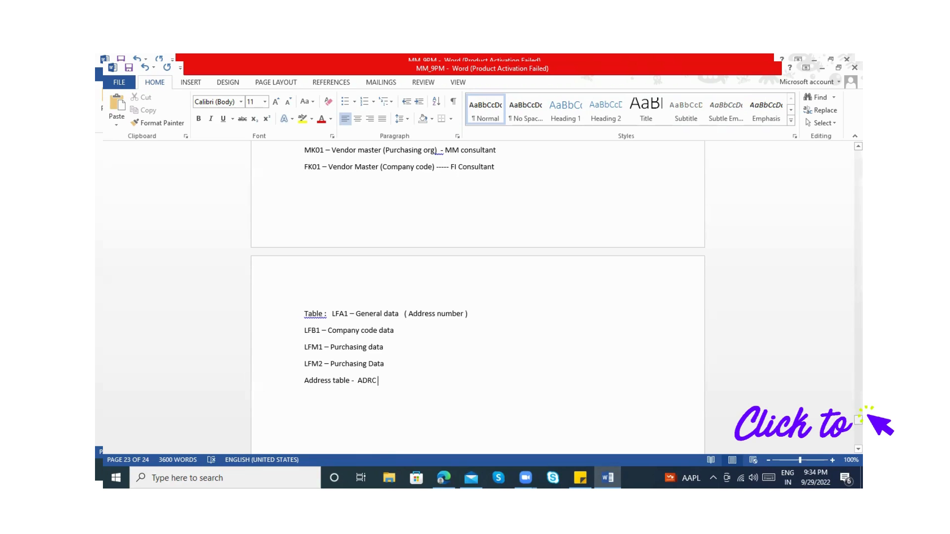
{"action": "scroll", "coordinate": [477, 297], "scroll_direction": "down", "scroll_amount": 7}
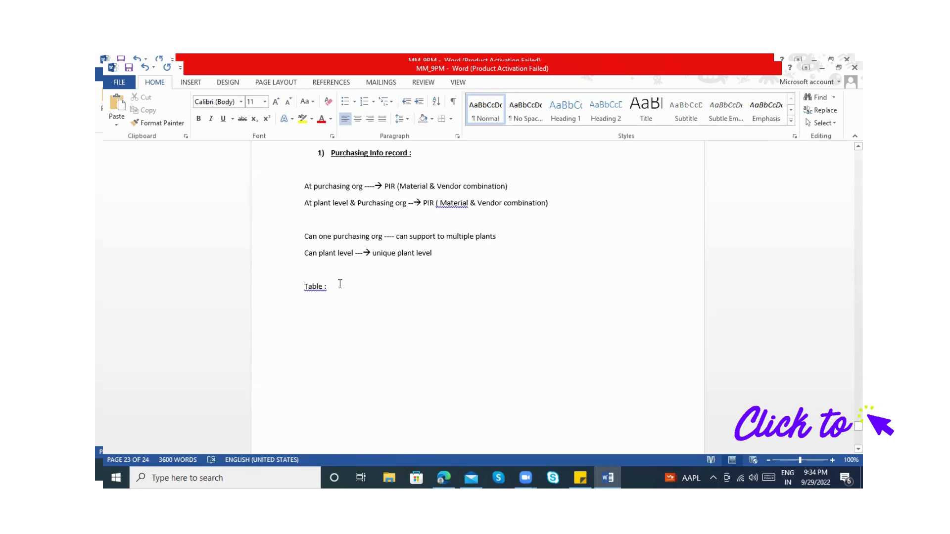
{"action": "left_click", "coordinate": [340, 283]}
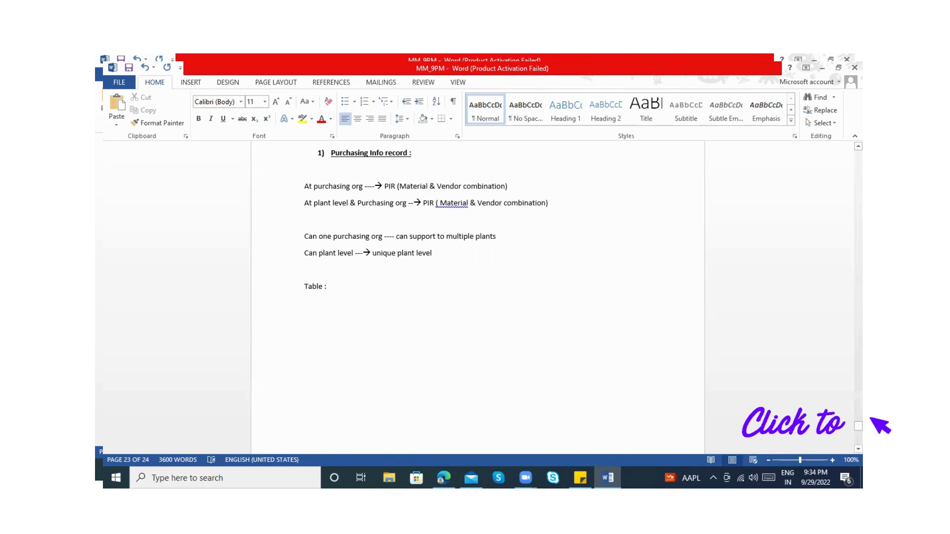
{"action": "scroll", "coordinate": [421, 349], "scroll_direction": "up", "scroll_amount": 7}
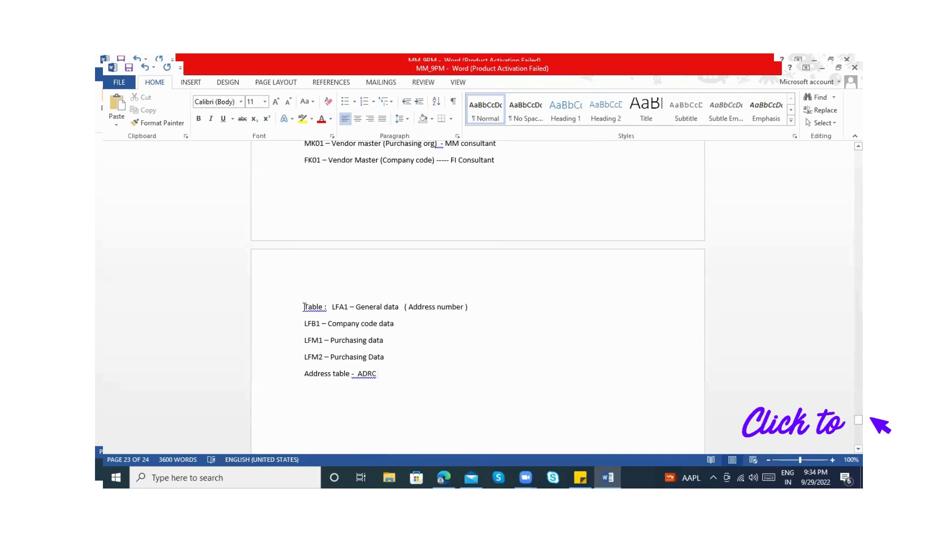
{"action": "left_click", "coordinate": [385, 375]}
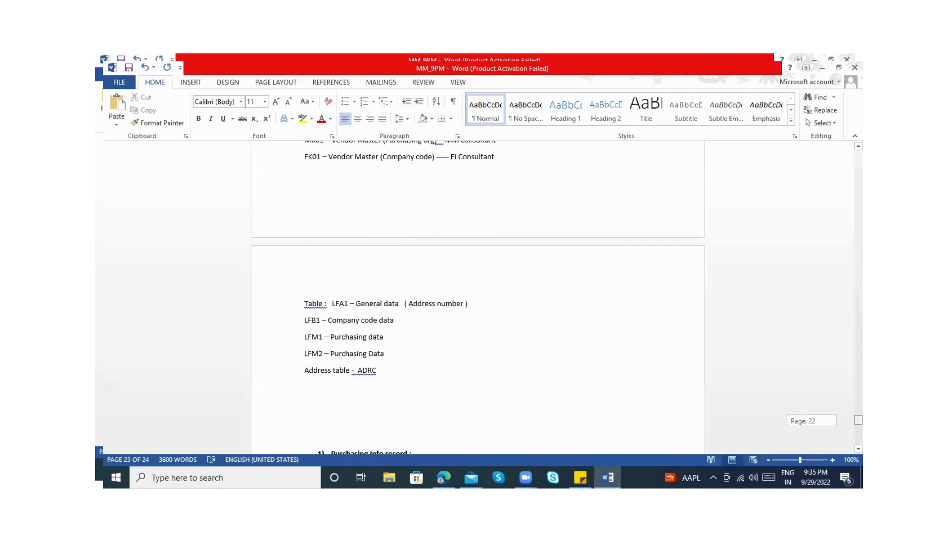
Complete the empty "Table :" line in the Purchasing Info record section with "EINA & EINE"
{"action": "scroll", "coordinate": [858, 420], "scroll_direction": "down", "scroll_amount": 5}
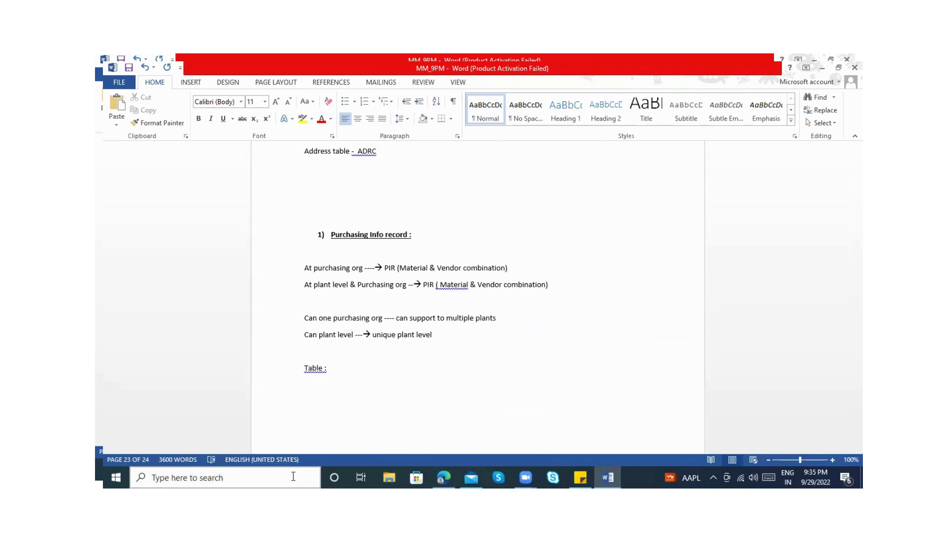
{"action": "left_click", "coordinate": [335, 366]}
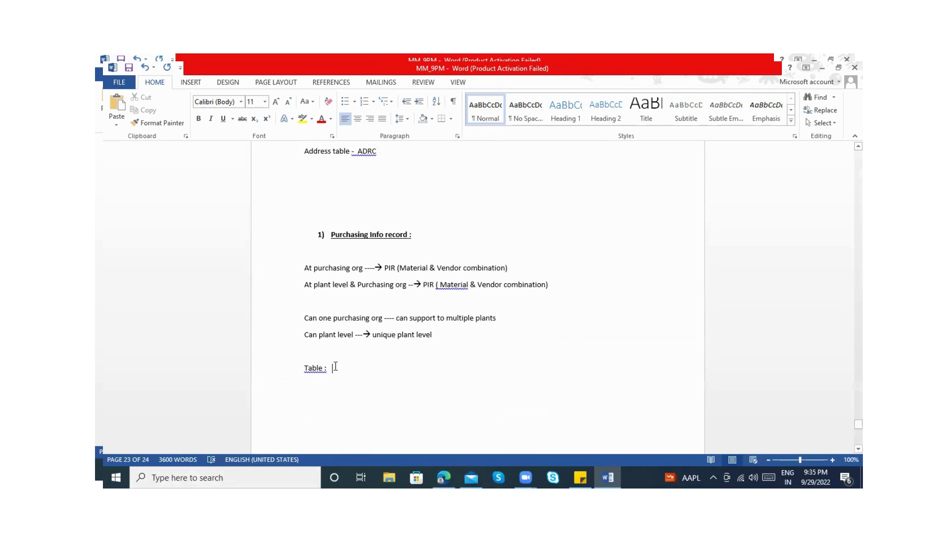
{"action": "type", "text": "EINA "}
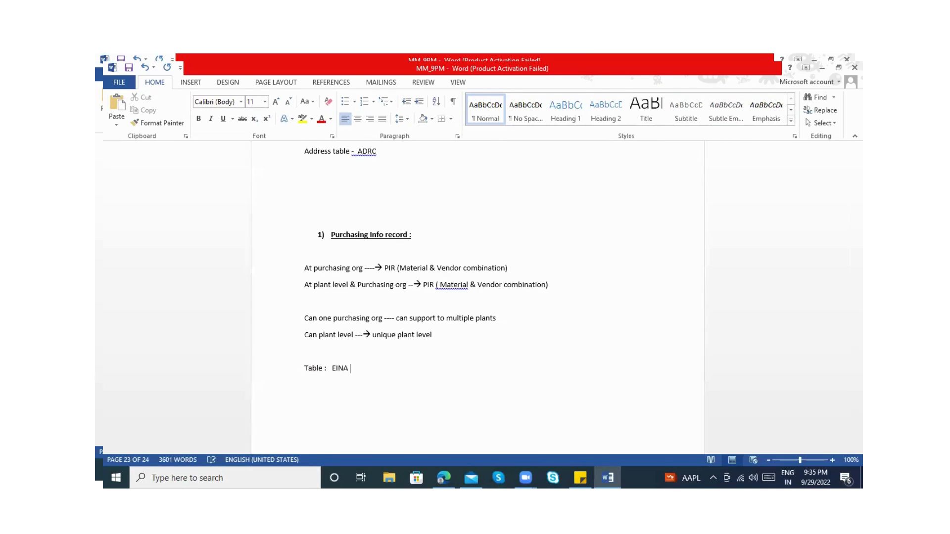
{"action": "type", "text": "& EINE"}
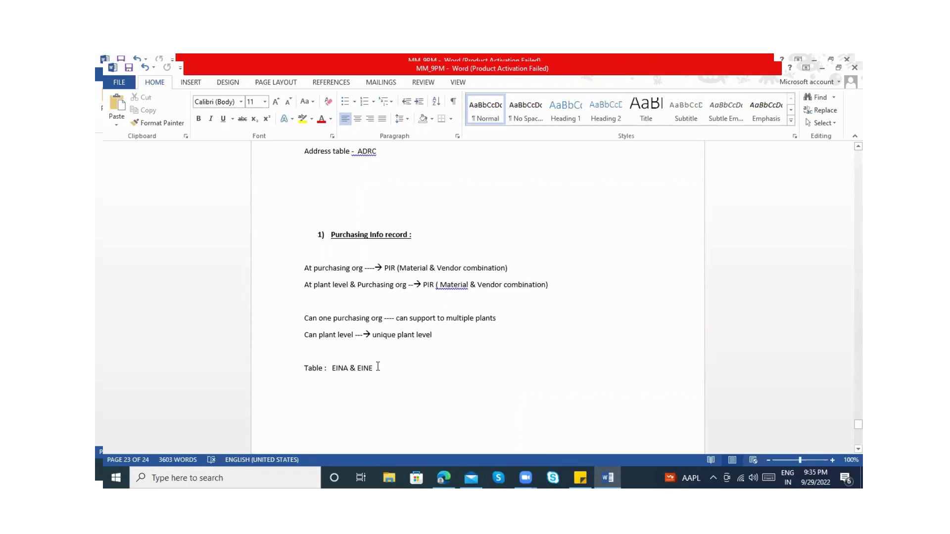
Add the line "T-code : ME11 , ME12 , ME13 ...." below the Table line, leaving a blank line between them
{"action": "key", "text": "Return"}
{"action": "key", "text": "Return"}
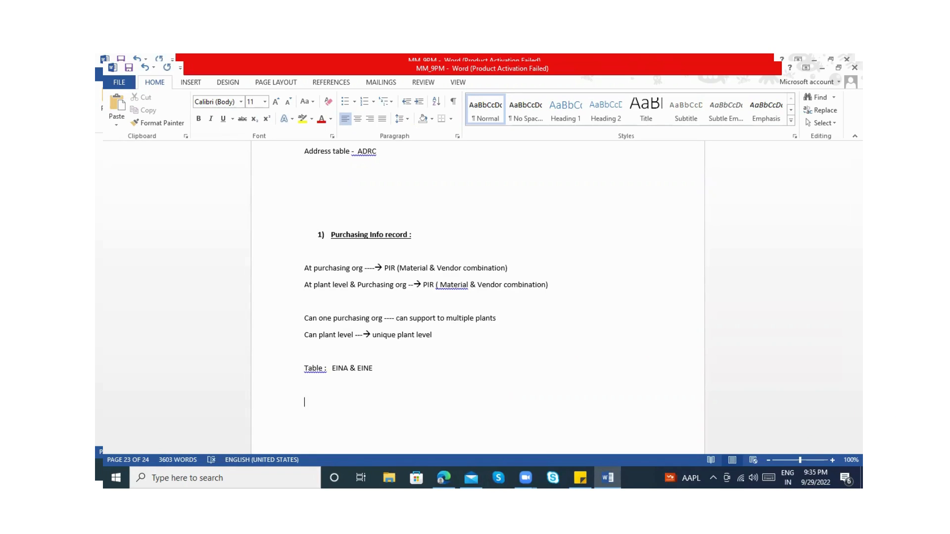
{"action": "type", "text": "T-code : ME11 , ME12 , ME14"}
{"action": "key", "text": "BackSpace"}
{"action": "key", "text": "BackSpace"}
{"action": "type", "text": "3 ...."}
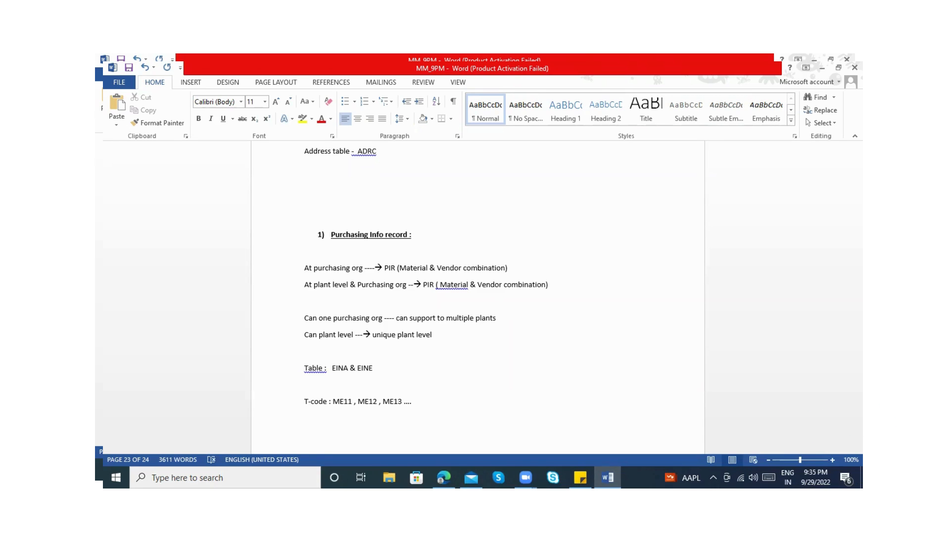
Apply the suggested grammar correction to remove the space before the colon in "T-code :"
{"action": "left_click", "coordinate": [345, 432]}
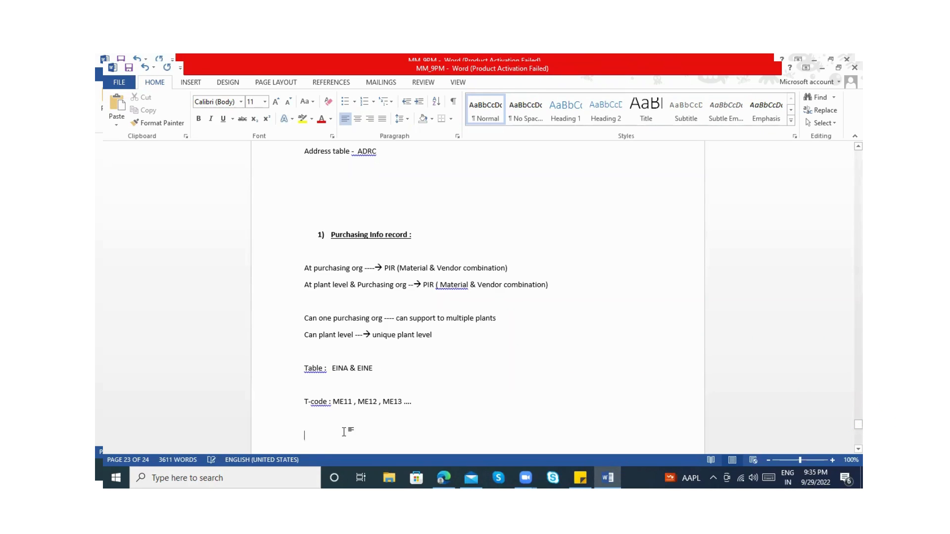
{"action": "right_click", "coordinate": [323, 402]}
{"action": "left_click", "coordinate": [360, 343]}
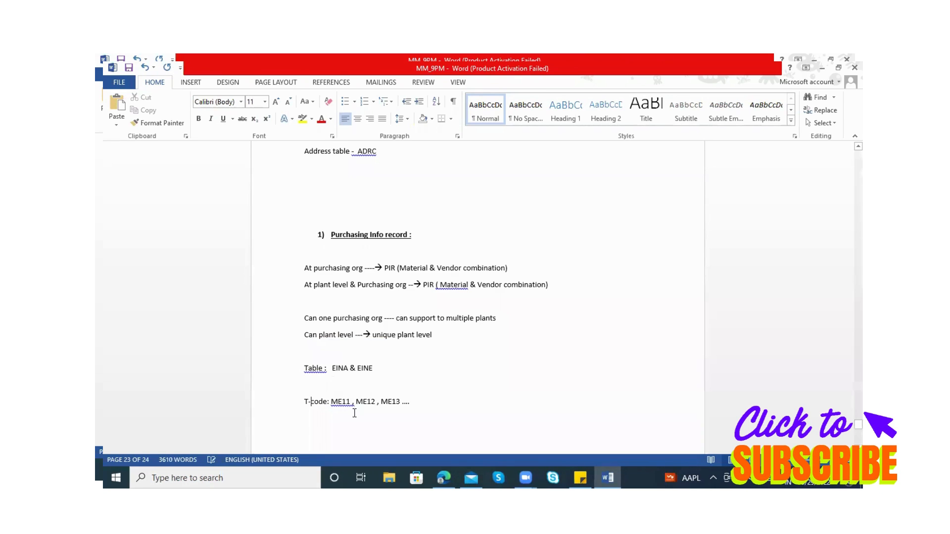
Start a new line labelled "Info category -" below the T-code line
{"action": "left_click", "coordinate": [323, 431]}
{"action": "type", "text": "In"}
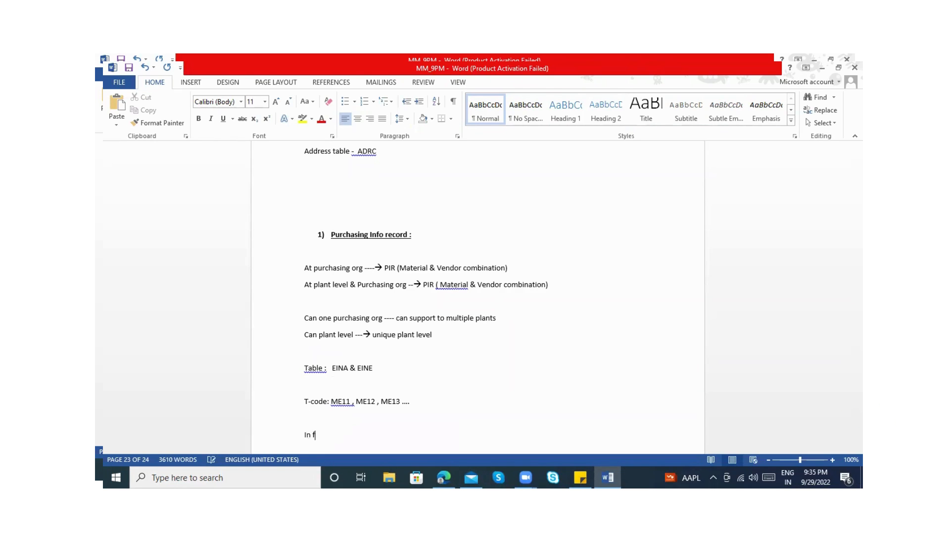
{"action": "type", "text": "fo category -"}
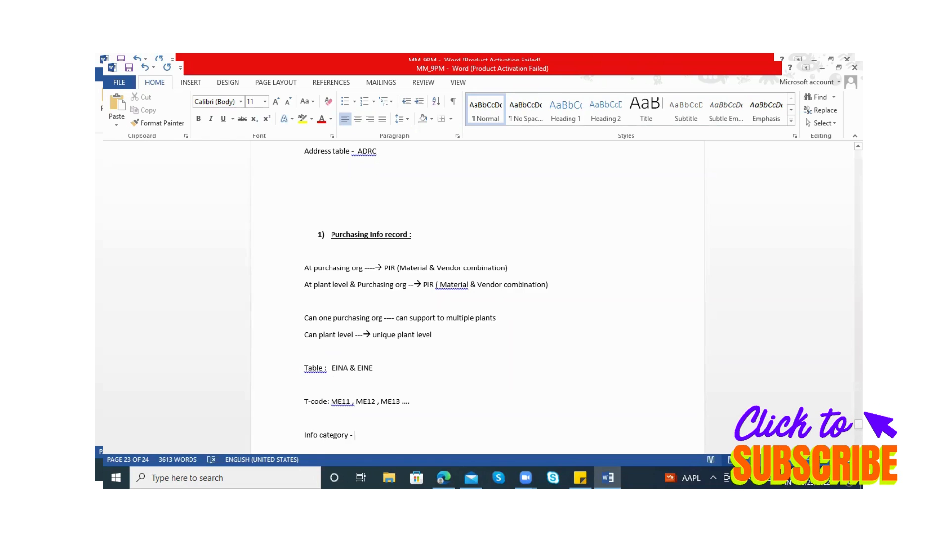
List the info categories after the "Info category -" label: Standard , Consignment , Pipeline , Subcontracting
{"action": "scroll", "coordinate": [477, 297], "scroll_direction": "down", "scroll_amount": 3}
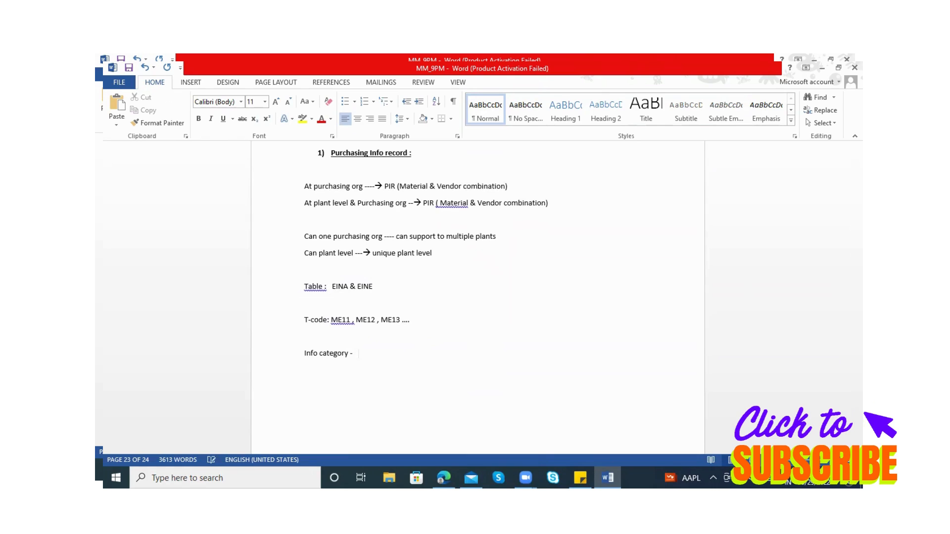
{"action": "type", "text": "Standard , Consignment , "}
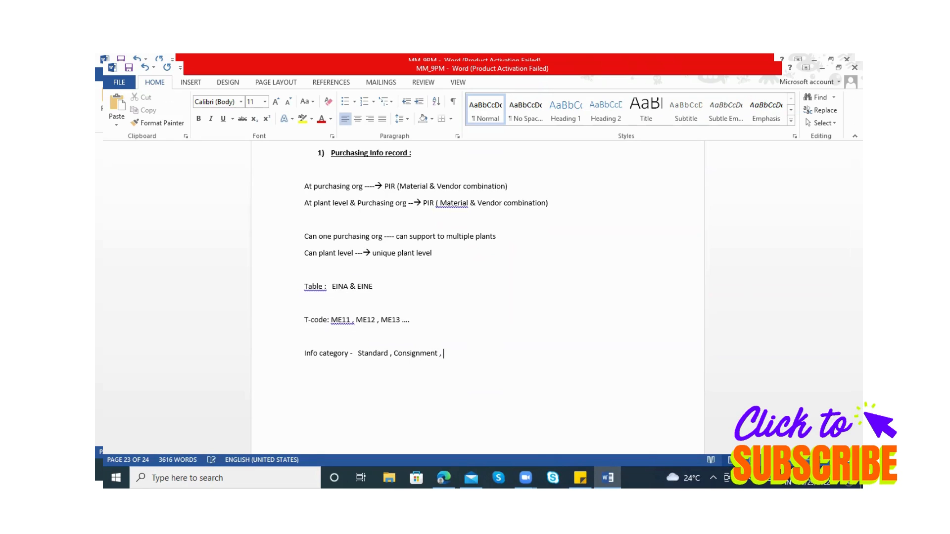
{"action": "type", "text": "Pipeline , Subcontracting"}
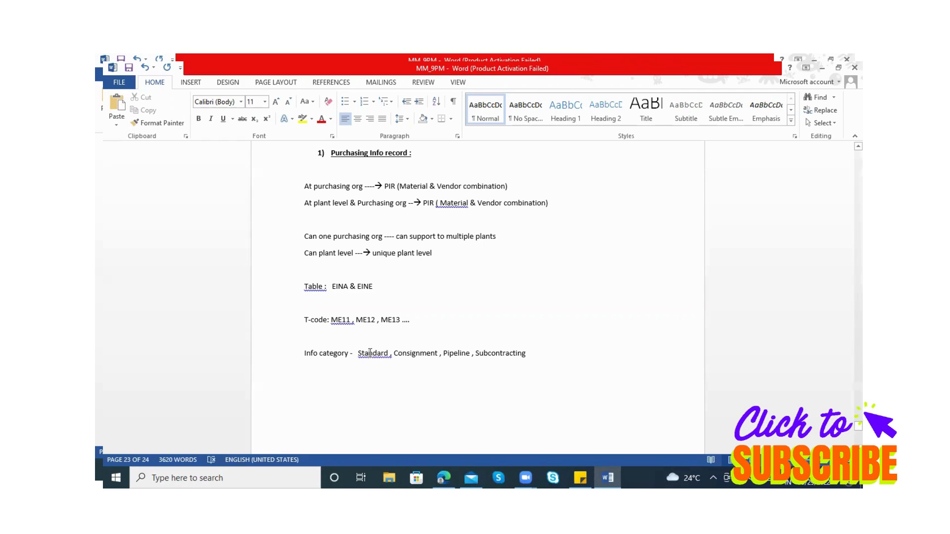
Apply the suggested grammar corrections to remove the spaces before the commas after Standard, Consignment and Pipeline
{"action": "left_click", "coordinate": [402, 353]}
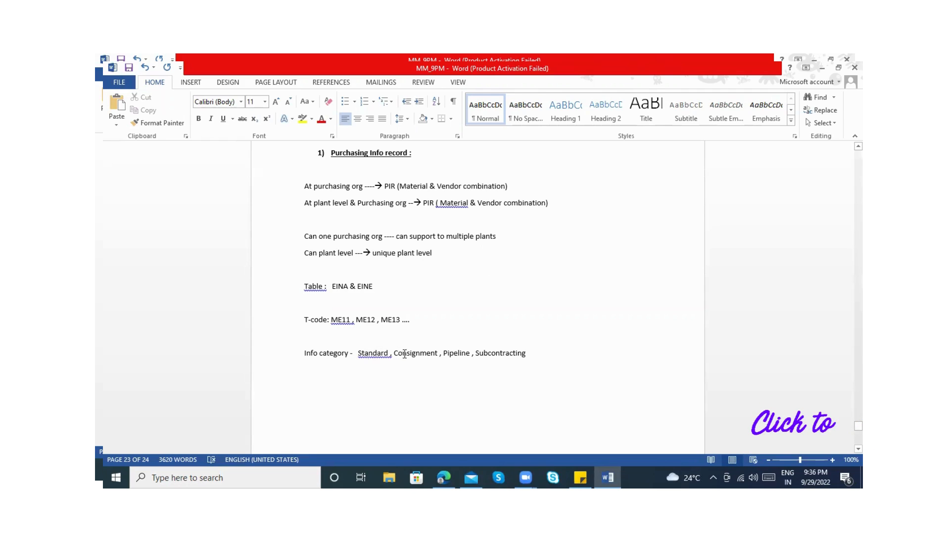
{"action": "left_click", "coordinate": [485, 351]}
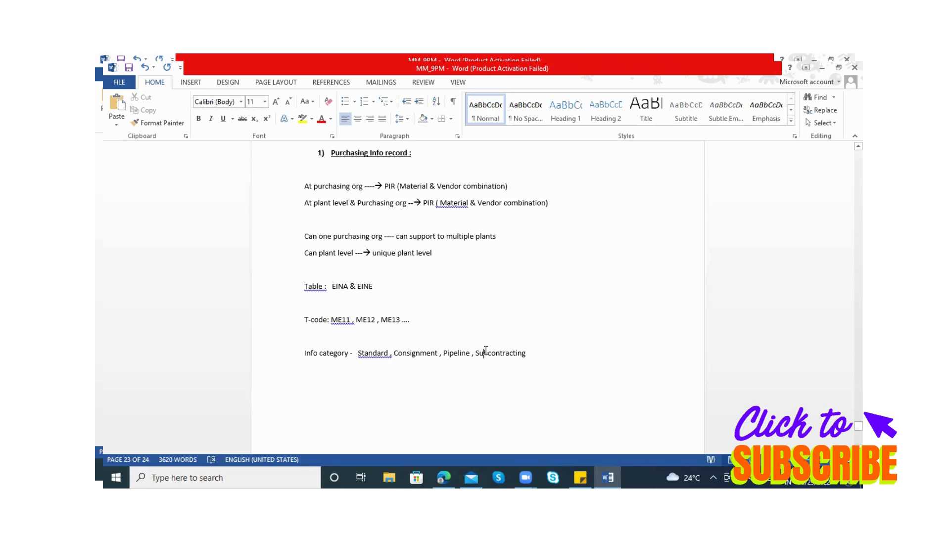
{"action": "left_click", "coordinate": [374, 355]}
{"action": "left_click", "coordinate": [376, 357]}
{"action": "right_click", "coordinate": [376, 357]}
{"action": "left_click", "coordinate": [396, 365]}
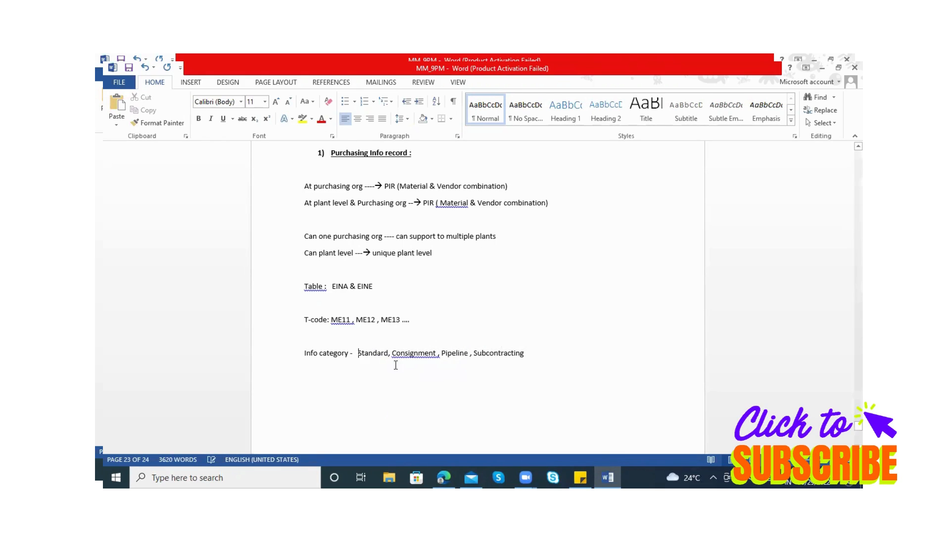
{"action": "right_click", "coordinate": [405, 357]}
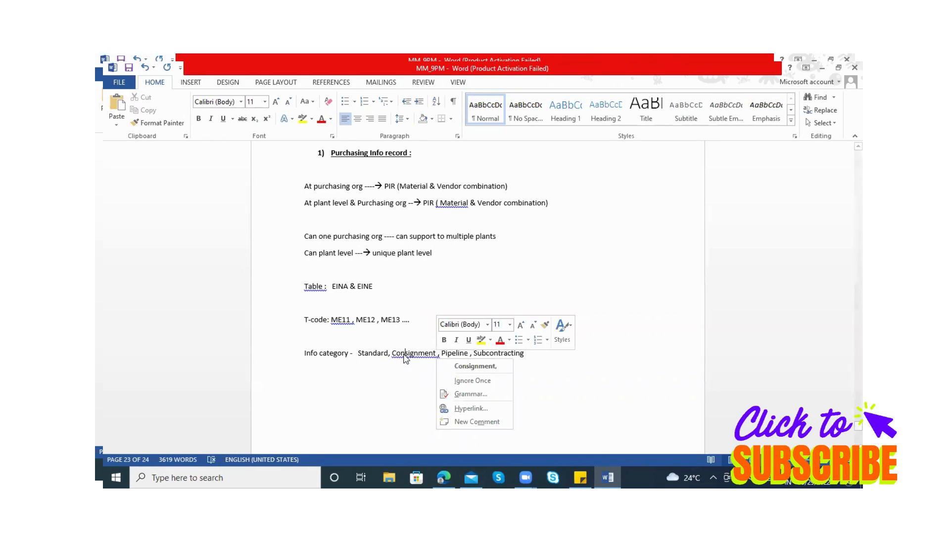
{"action": "left_click", "coordinate": [473, 366]}
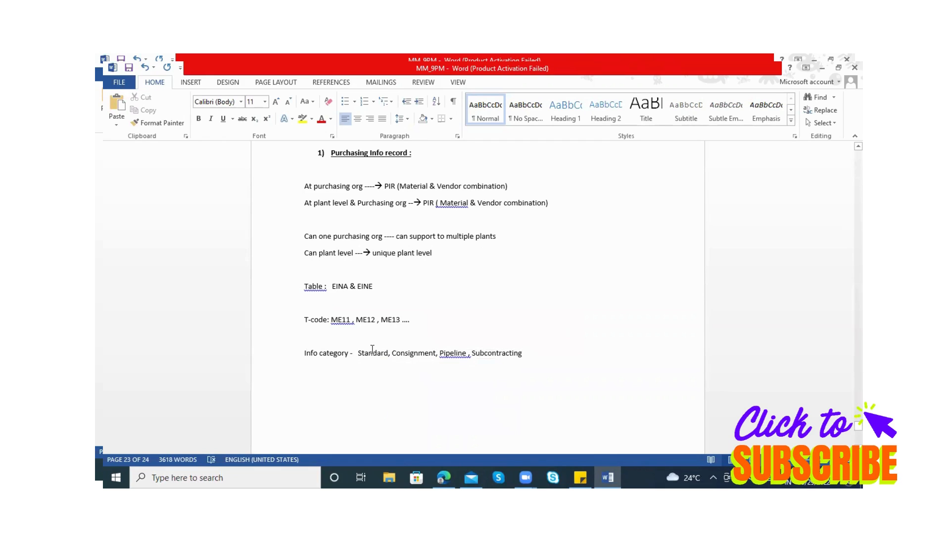
{"action": "right_click", "coordinate": [455, 359]}
{"action": "left_click", "coordinate": [485, 366]}
{"action": "left_click", "coordinate": [349, 353]}
{"action": "left_click", "coordinate": [354, 244]}
{"action": "left_click", "coordinate": [373, 352]}
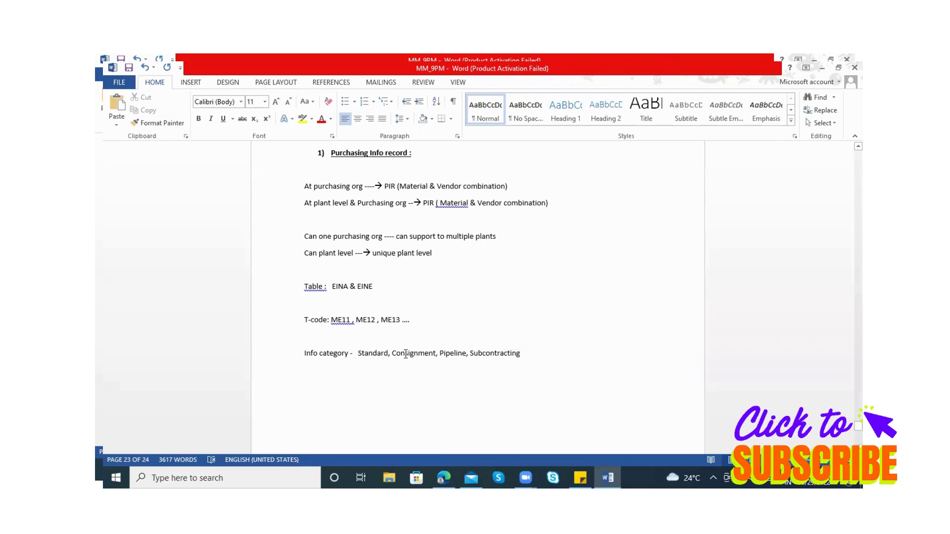
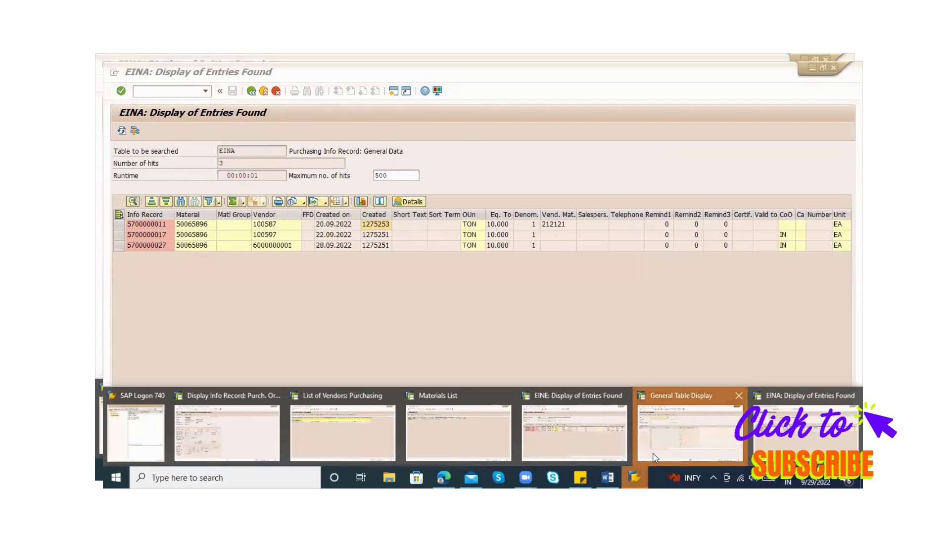
Leave the empty General Table Display, switch to the Materials List session and start transaction ME11 there
{"action": "left_click", "coordinate": [655, 456]}
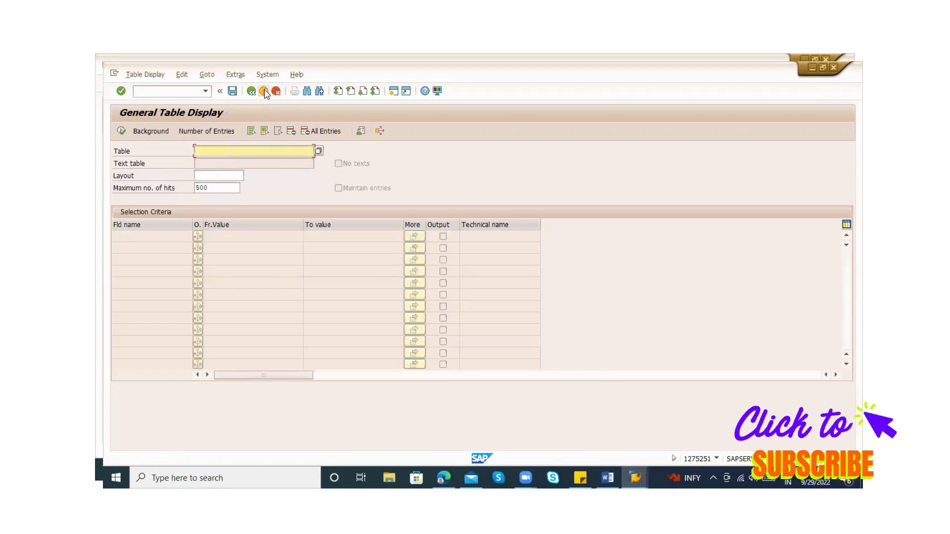
{"action": "left_click", "coordinate": [637, 476]}
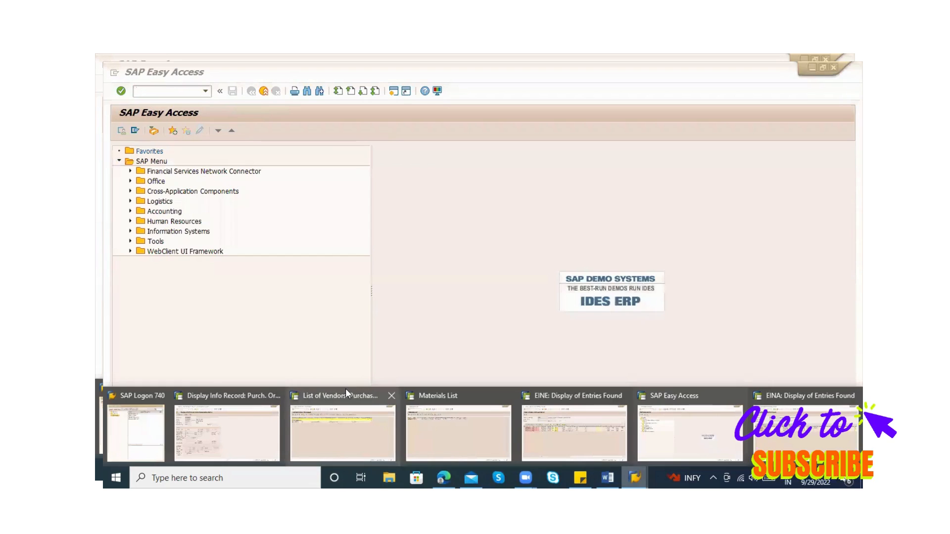
{"action": "left_click", "coordinate": [461, 418]}
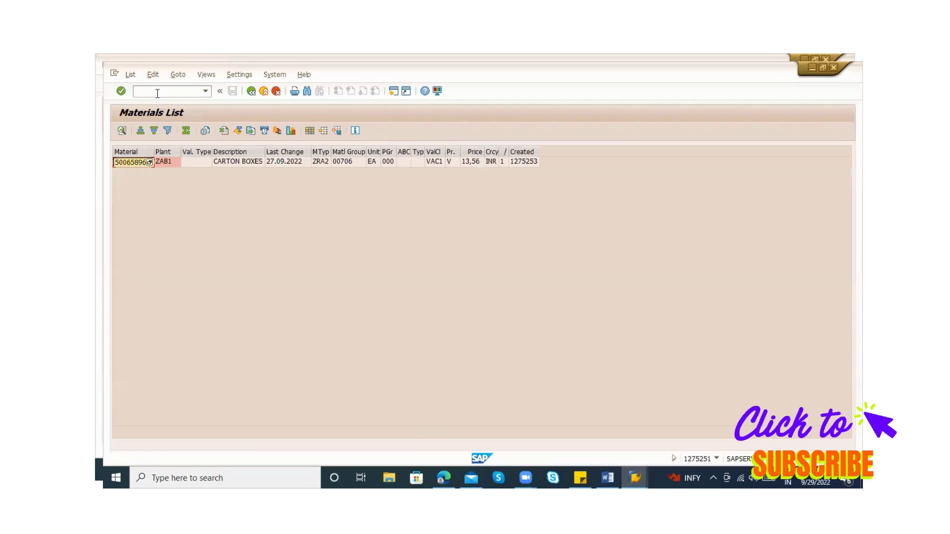
{"action": "type", "text": "/nme11"}
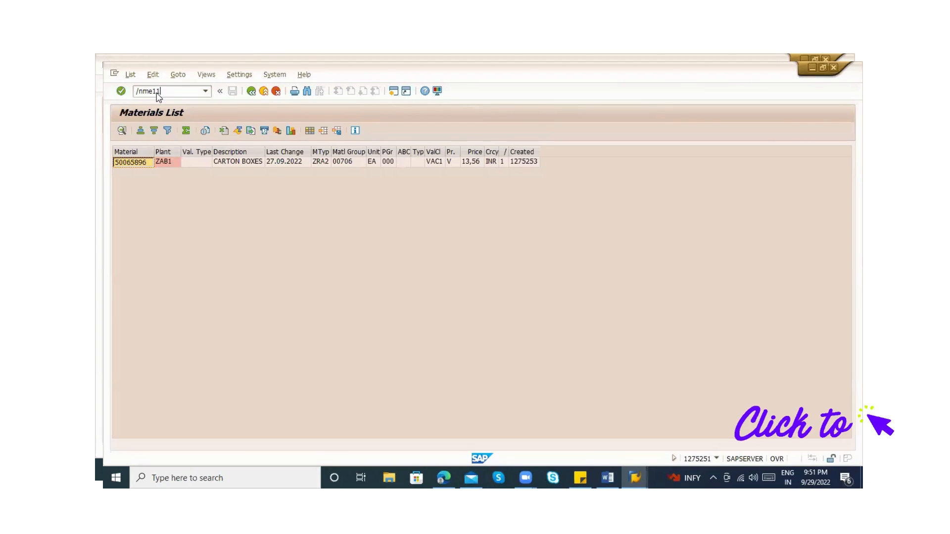
{"action": "key", "text": "Return"}
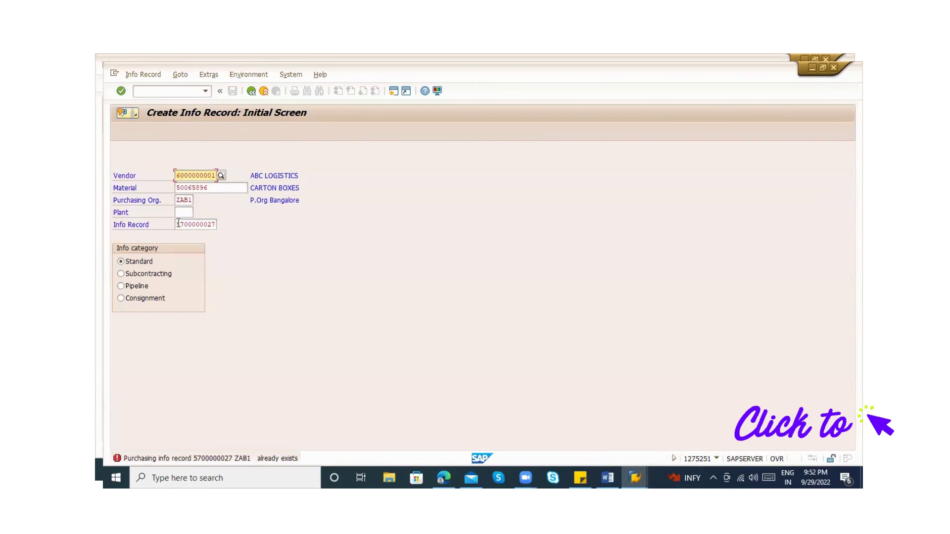
Clear the info record number and enter plant ZAB1, keeping the Standard info category
{"action": "key", "text": "BackSpace"}
{"action": "key", "text": "BackSpace"}
{"action": "key", "text": "BackSpace"}
{"action": "key", "text": "BackSpace"}
{"action": "key", "text": "BackSpace"}
{"action": "key", "text": "BackSpace"}
{"action": "key", "text": "BackSpace"}
{"action": "key", "text": "BackSpace"}
{"action": "key", "text": "BackSpace"}
{"action": "key", "text": "BackSpace"}
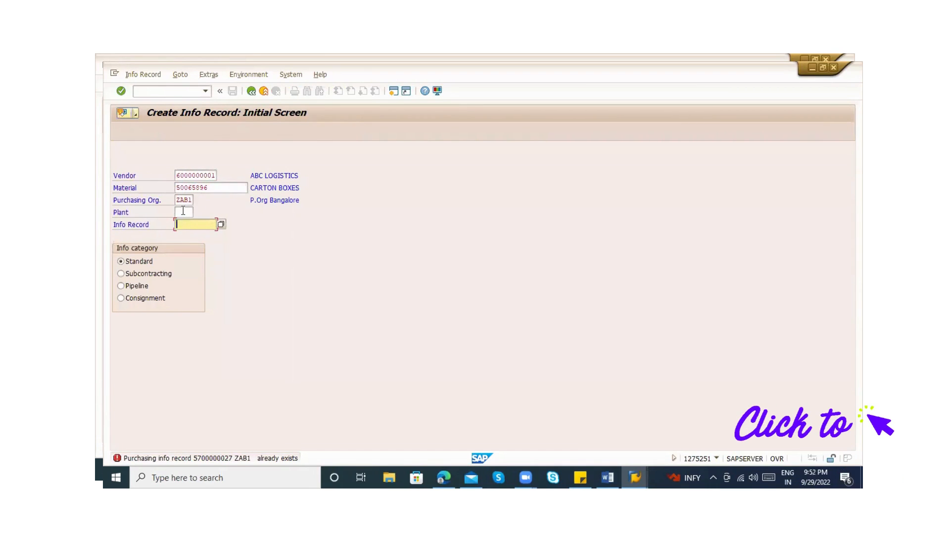
{"action": "left_click", "coordinate": [183, 212]}
{"action": "type", "text": "ZAB1"}
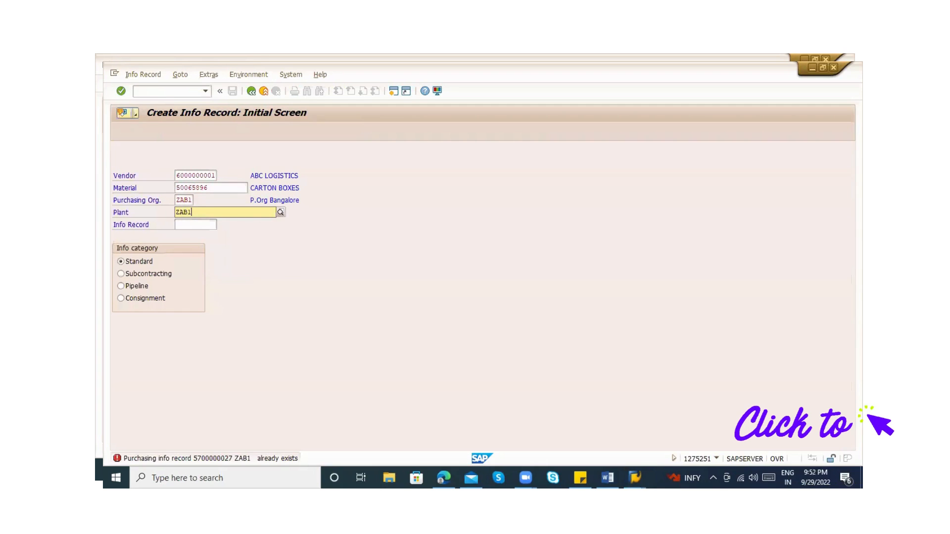
{"action": "key", "text": "Down"}
{"action": "key", "text": "Return"}
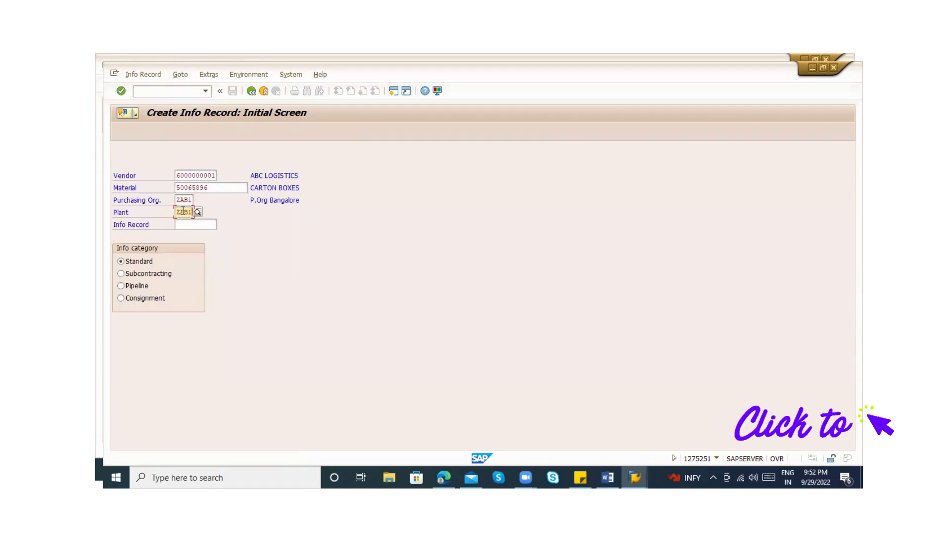
Proceed through the general data to Purchasing Organization Data 1 and check the vendor, purchasing organization and plant
{"action": "key", "text": "Return"}
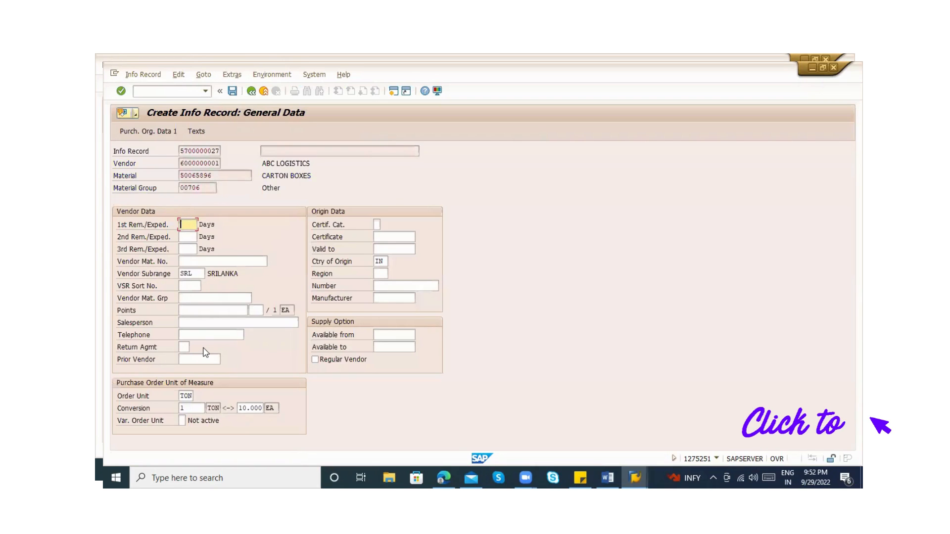
{"action": "key", "text": "Return"}
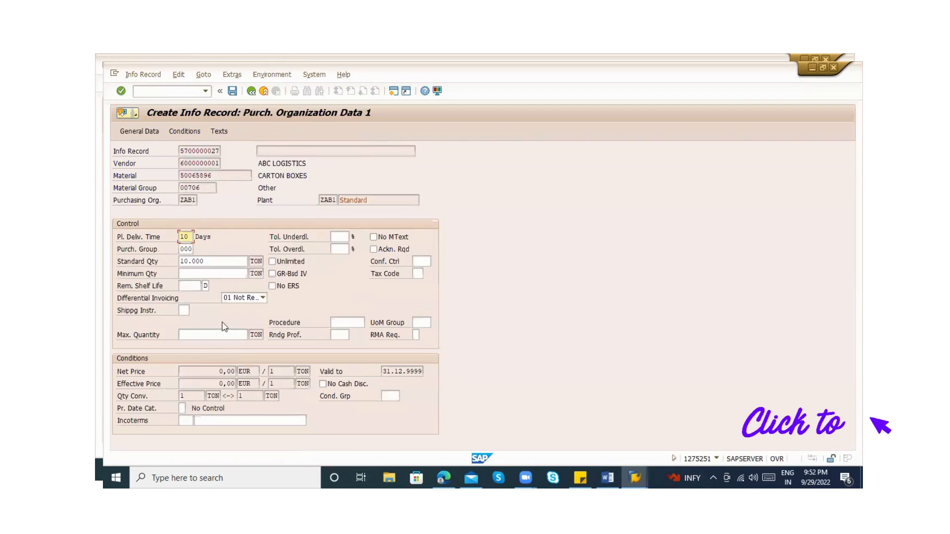
{"action": "left_click", "coordinate": [328, 201]}
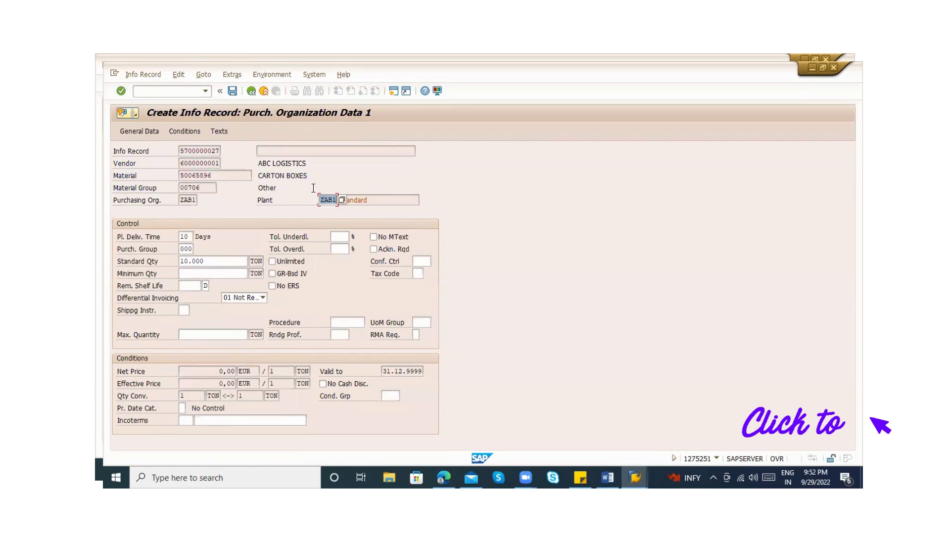
{"action": "left_click", "coordinate": [197, 163]}
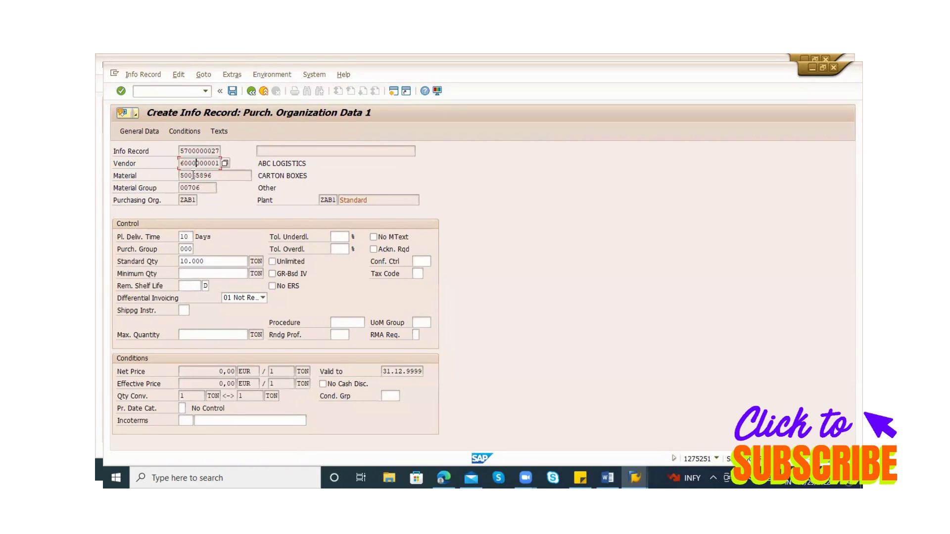
{"action": "left_click", "coordinate": [197, 200]}
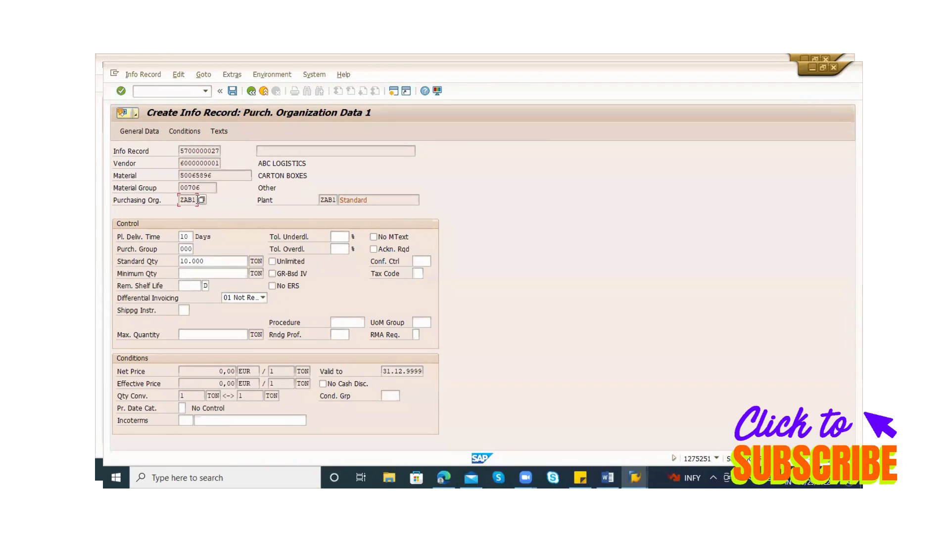
{"action": "double_click", "coordinate": [331, 200]}
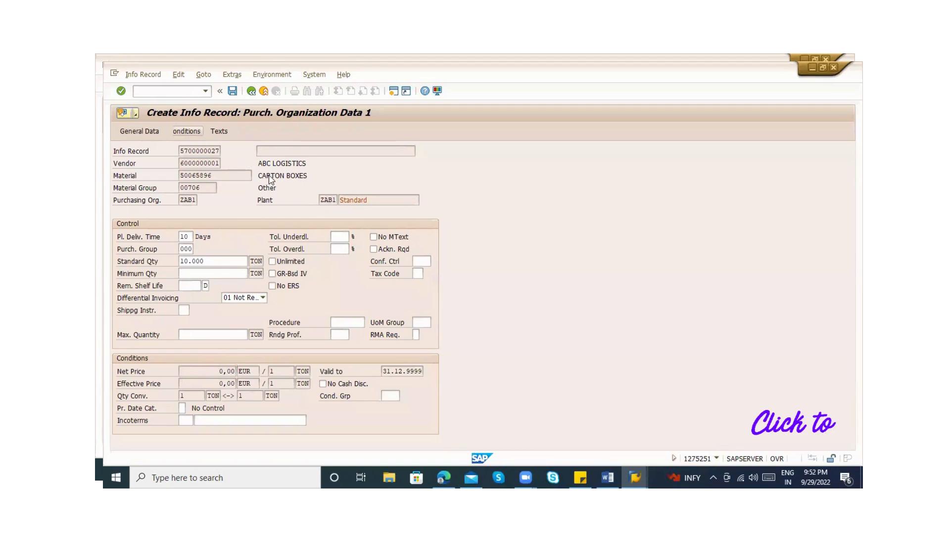
Set the PB00 gross price condition to 2.500,00 EUR per 1 TON and return to the purchasing organization data
{"action": "left_click", "coordinate": [184, 131]}
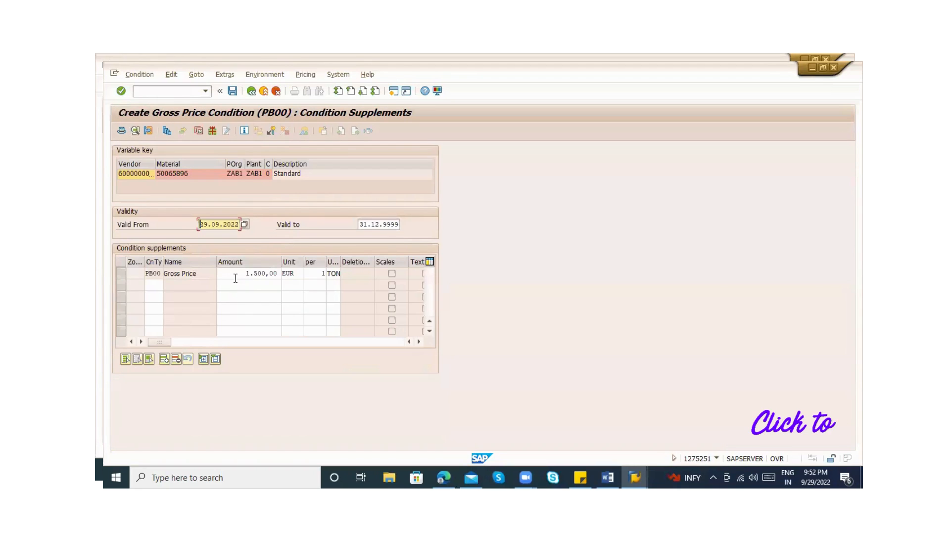
{"action": "left_click", "coordinate": [235, 278]}
{"action": "key", "text": "Delete"}
{"action": "key", "text": "Delete"}
{"action": "key", "text": "Delete"}
{"action": "key", "text": "Delete"}
{"action": "key", "text": "Delete"}
{"action": "key", "text": "Delete"}
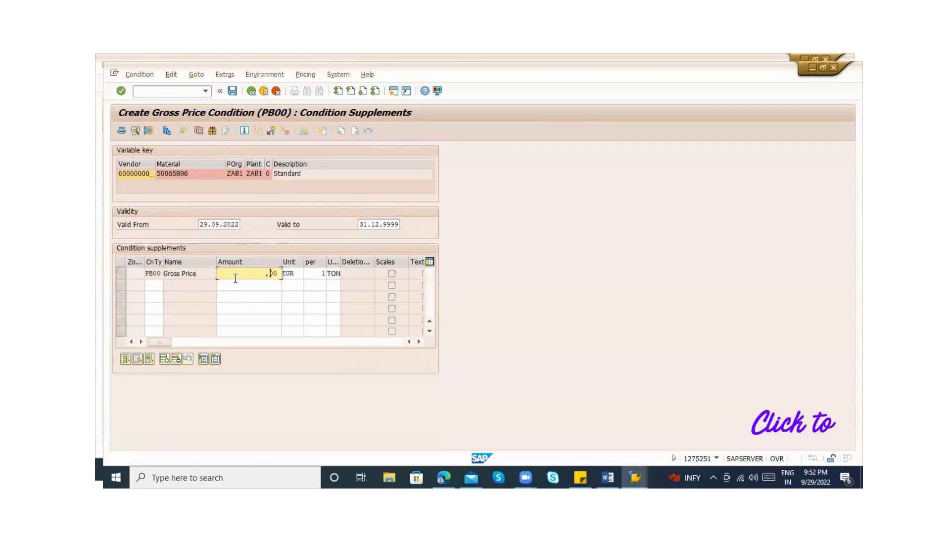
{"action": "type", "text": "25"}
{"action": "key", "text": "Return"}
{"action": "left_click", "coordinate": [250, 91]}
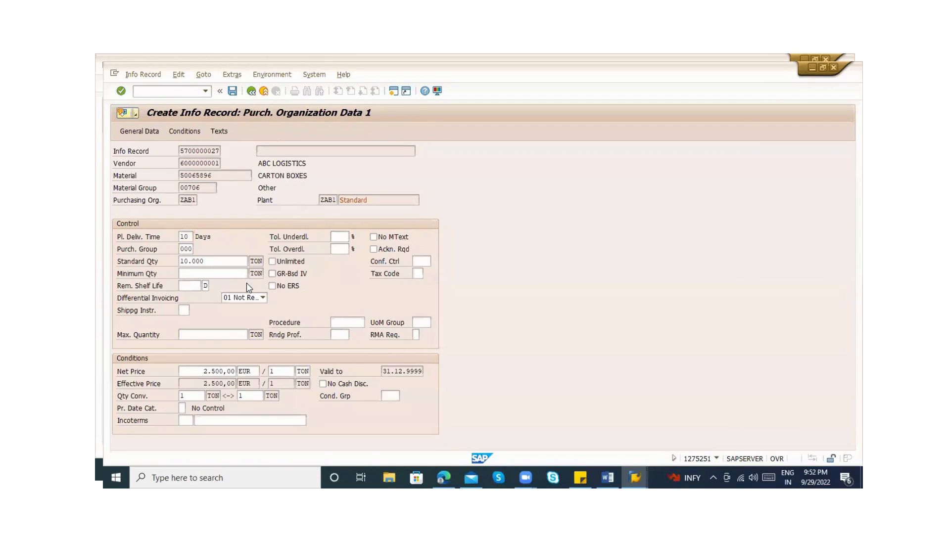
Continue through Purchasing Organization Data 2 to the text overview and save the plant-level info record
{"action": "key", "text": "Return"}
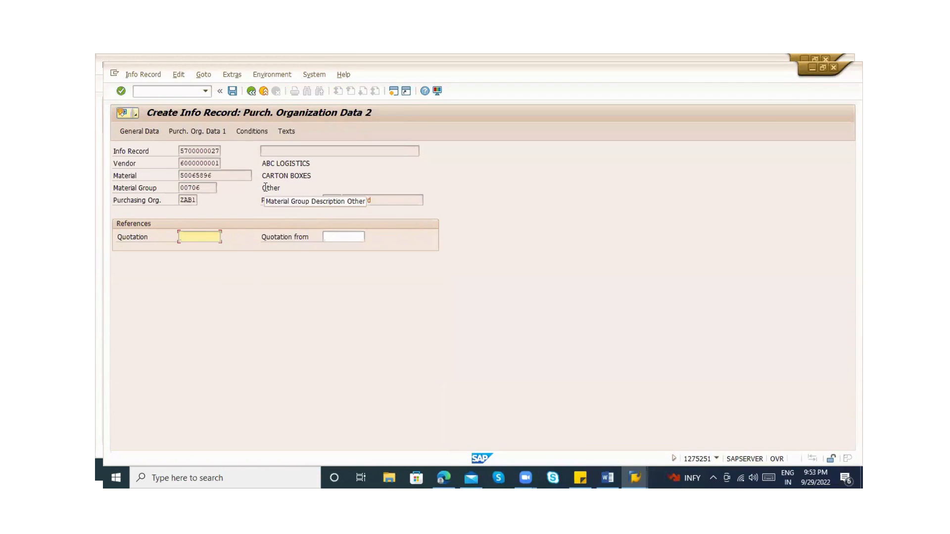
{"action": "key", "text": "Return"}
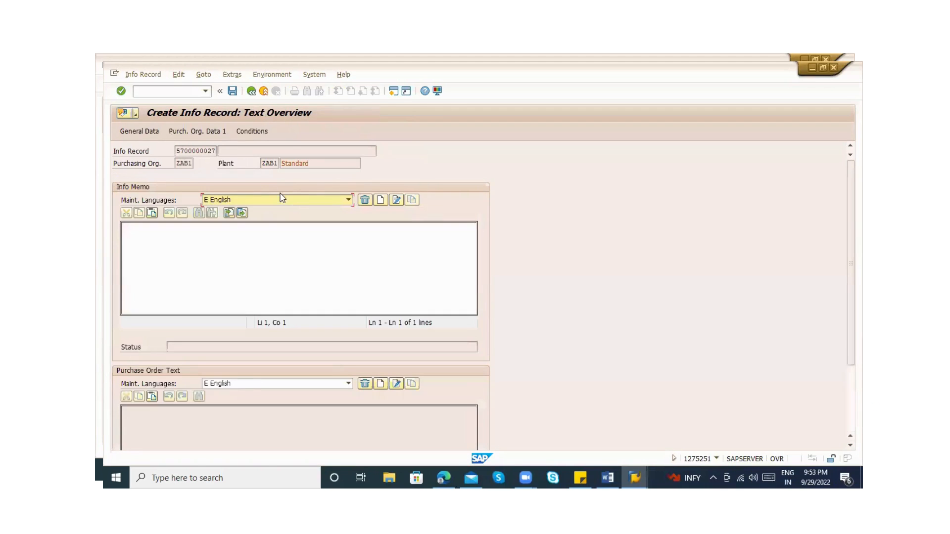
{"action": "left_click", "coordinate": [234, 92]}
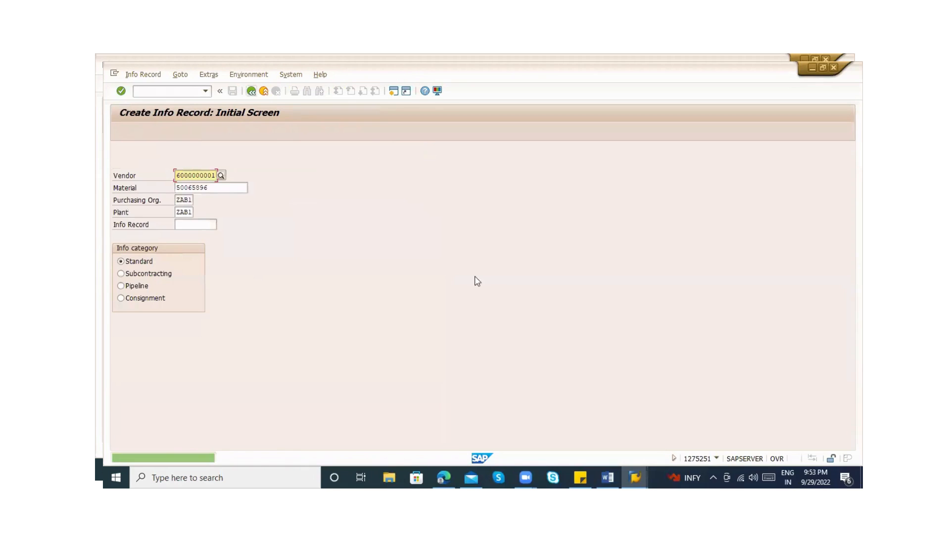
Refresh the EINE table entries in their session and select the new record's rows without a plant and with plant ZAB1 for comparison
{"action": "left_click", "coordinate": [634, 475]}
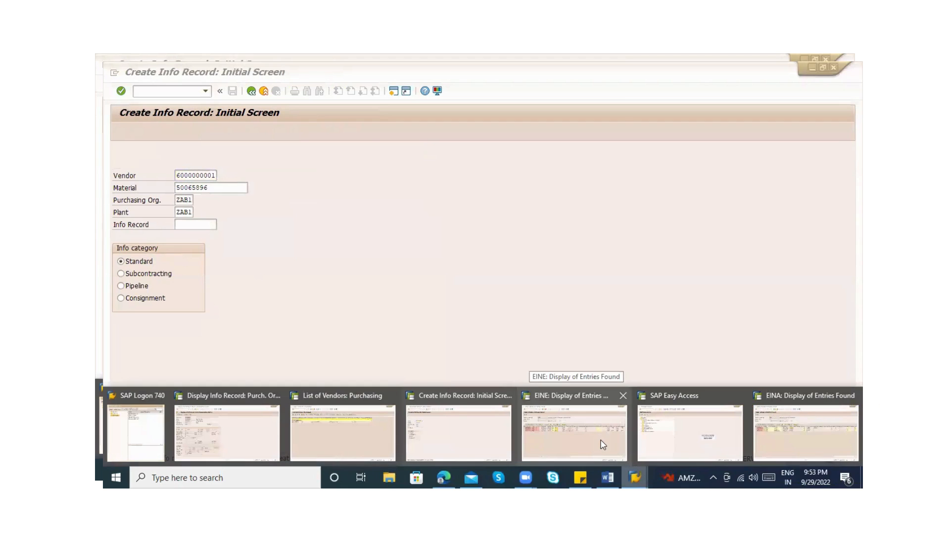
{"action": "left_click", "coordinate": [575, 424]}
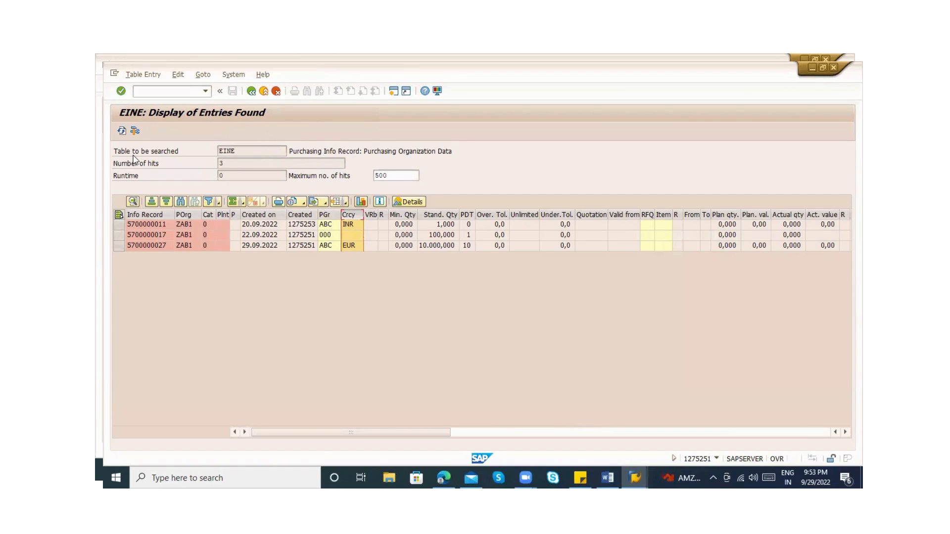
{"action": "left_click", "coordinate": [121, 132]}
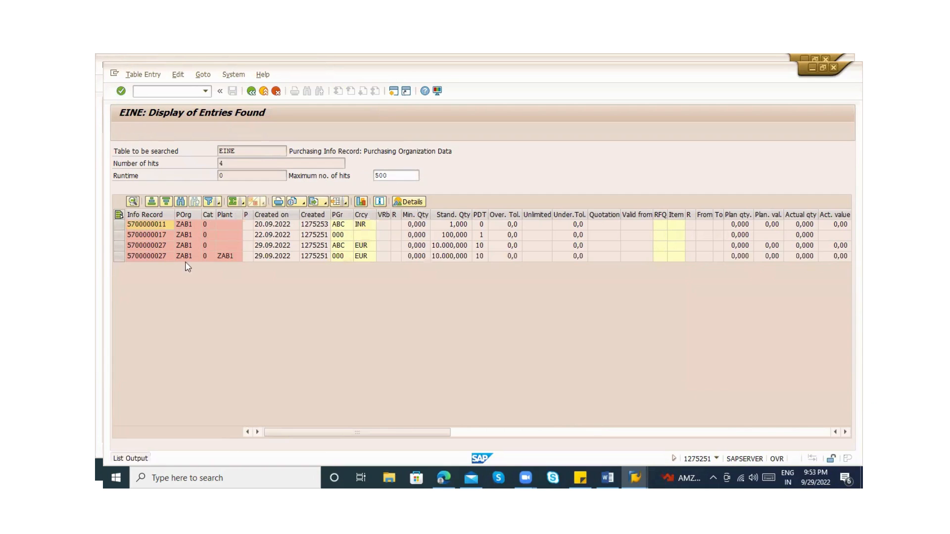
{"action": "left_click", "coordinate": [149, 258]}
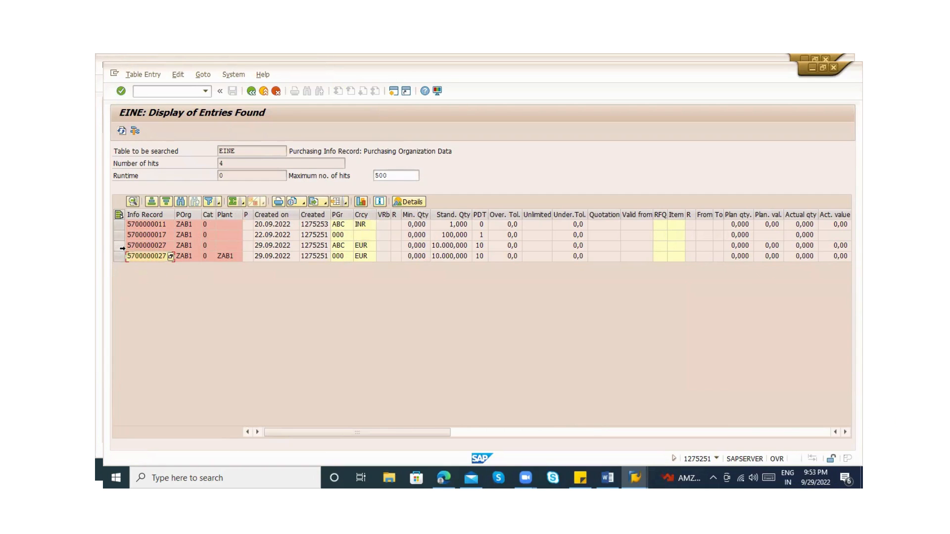
{"action": "left_click", "coordinate": [120, 247]}
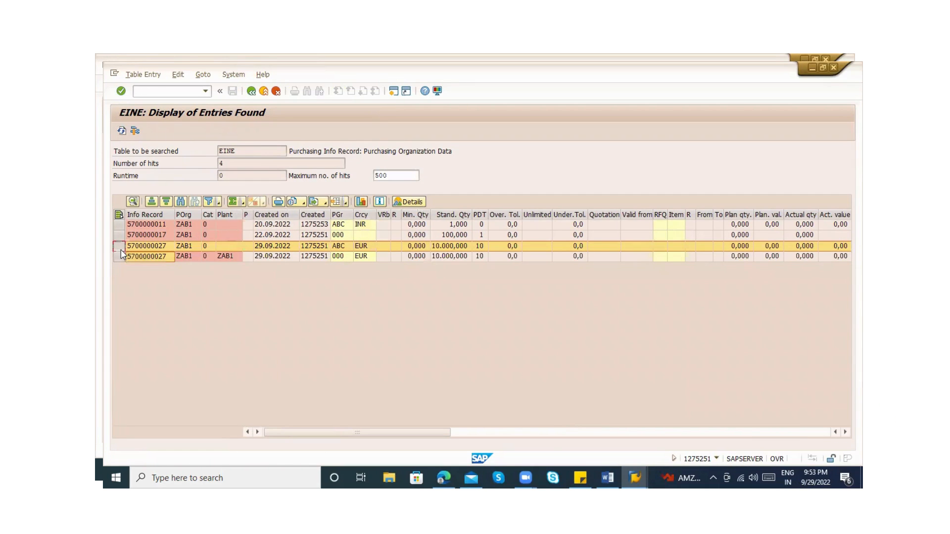
{"action": "left_click", "coordinate": [119, 258], "text": "ctrl"}
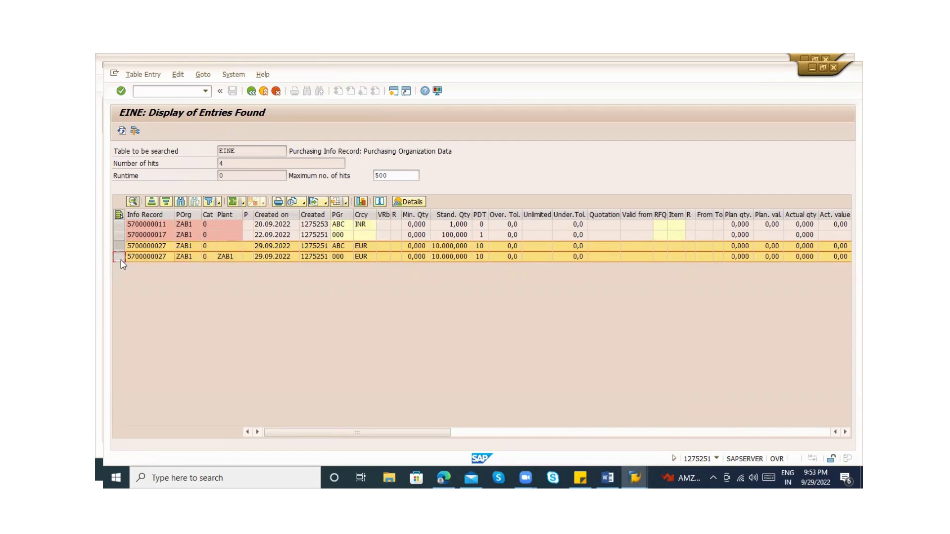